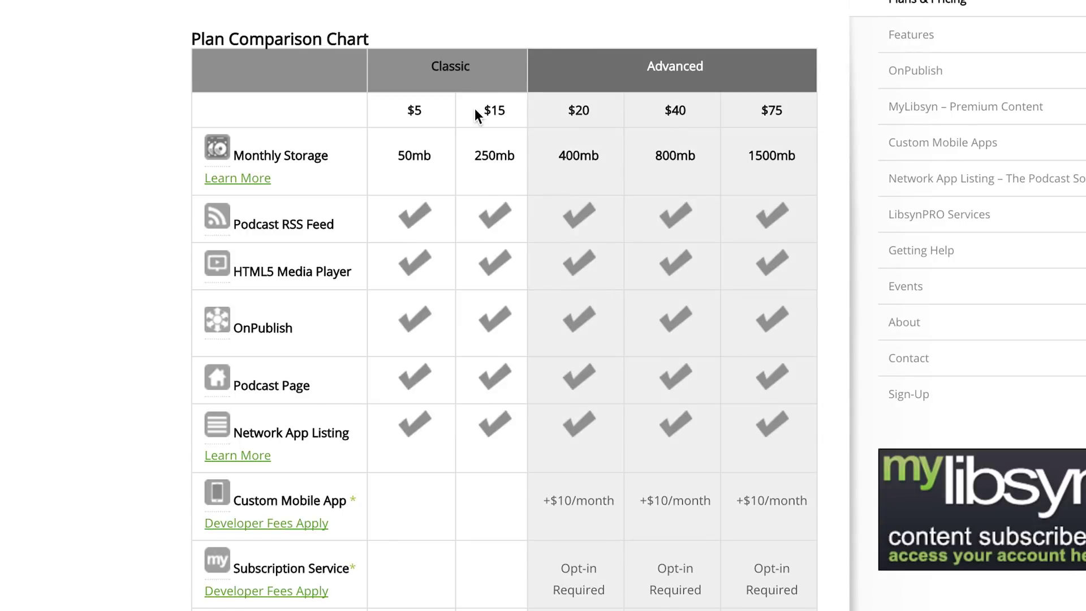
Scroll through the Libsyn pricing packages on the way to the ChangED show dashboard
scroll(493, 100, "down", 1)
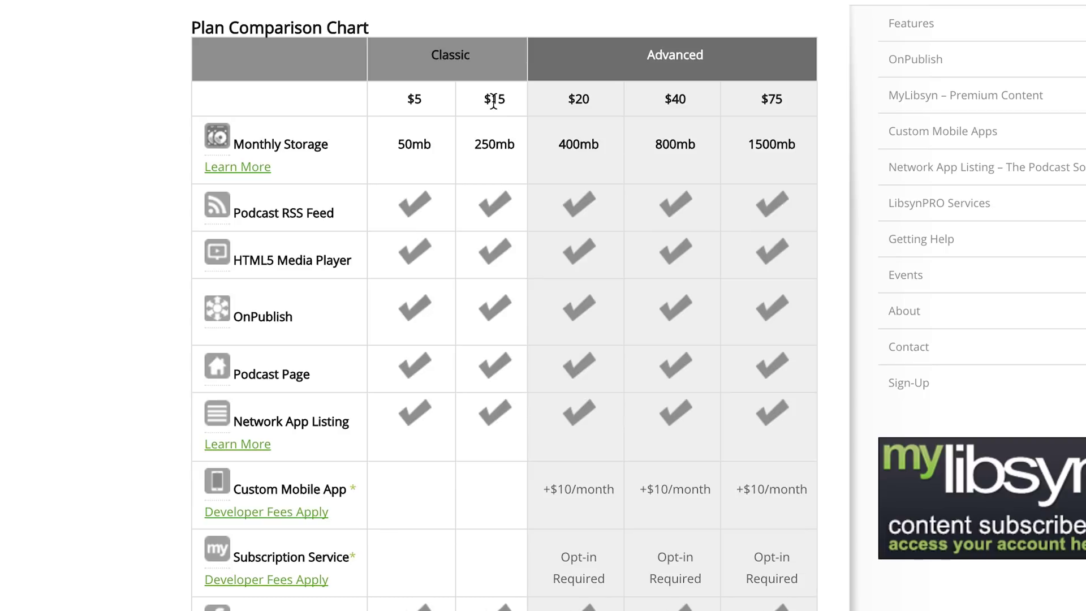
scroll(143, 244, "down", 8)
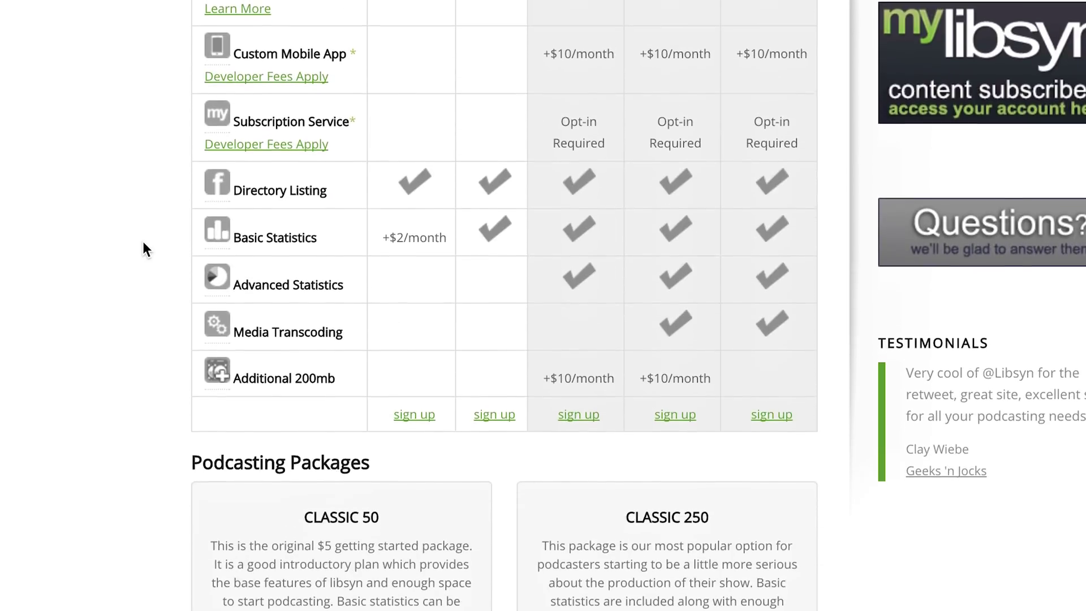
scroll(143, 243, "up", 9)
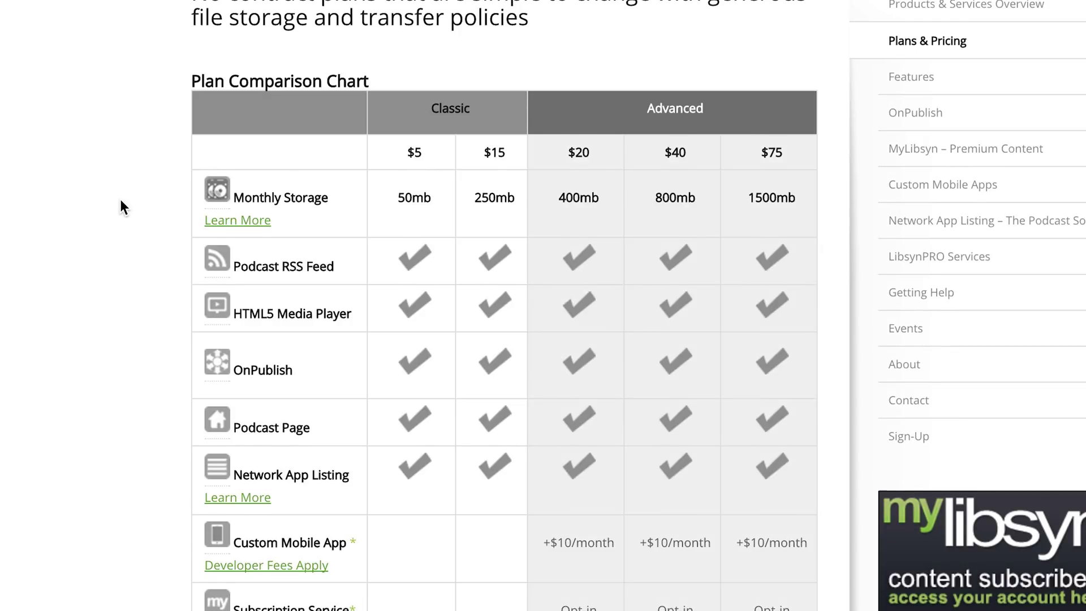
scroll(121, 201, "down", 10)
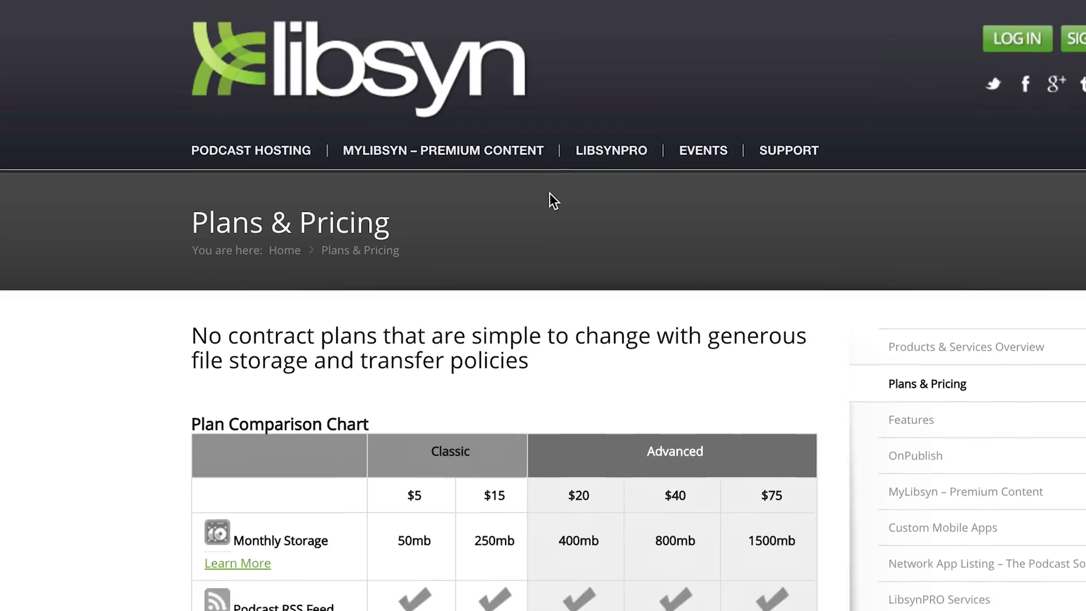
scroll(549, 193, "down", 1)
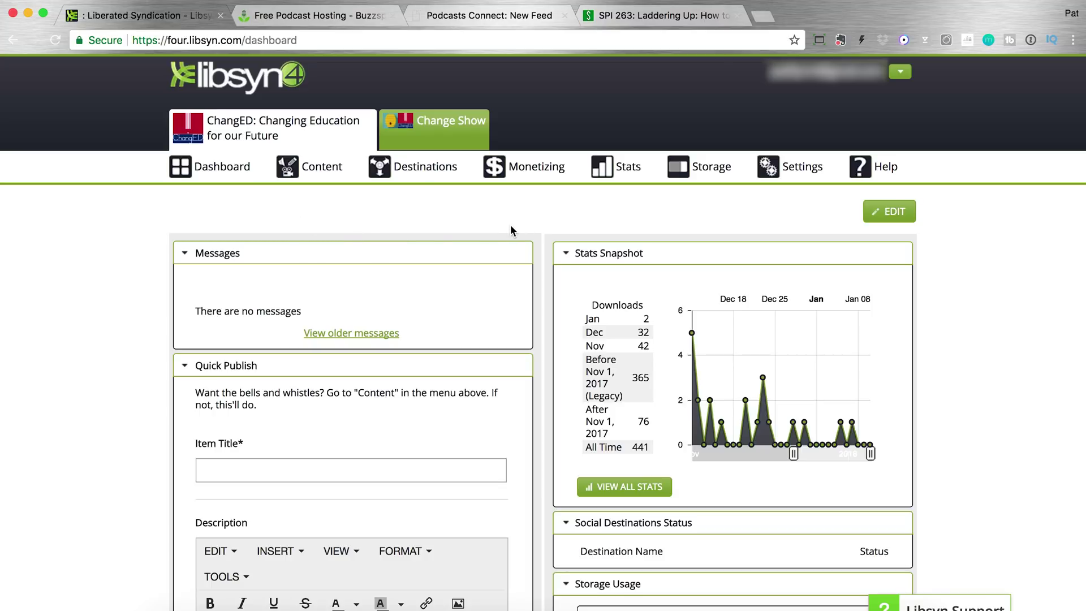
Open the account options dropdown, check it, and close it again
left_click(901, 72)
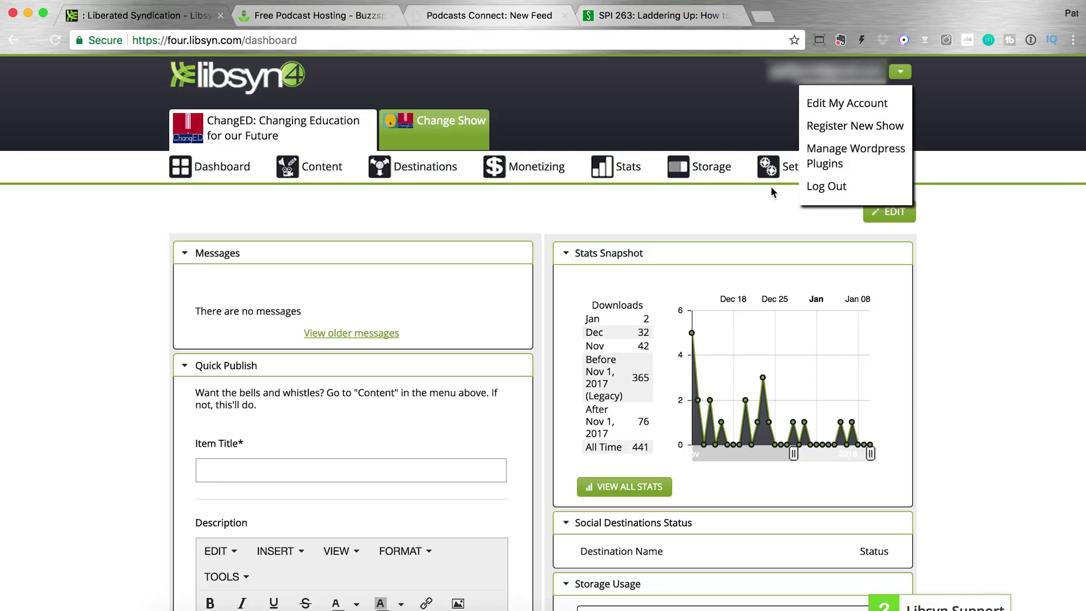
left_click(902, 72)
Open Settings > Edit Show Settings and review Required through Recommended Information fields
mouse_move(802, 170)
left_click(799, 193)
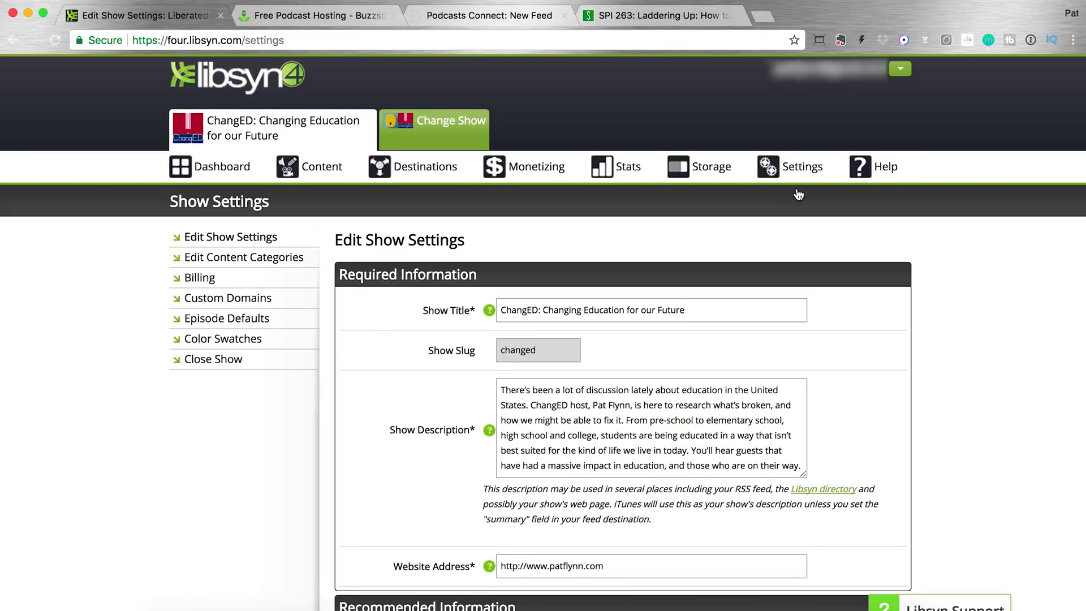
scroll(799, 195, "down", 2)
scroll(798, 195, "up", 1)
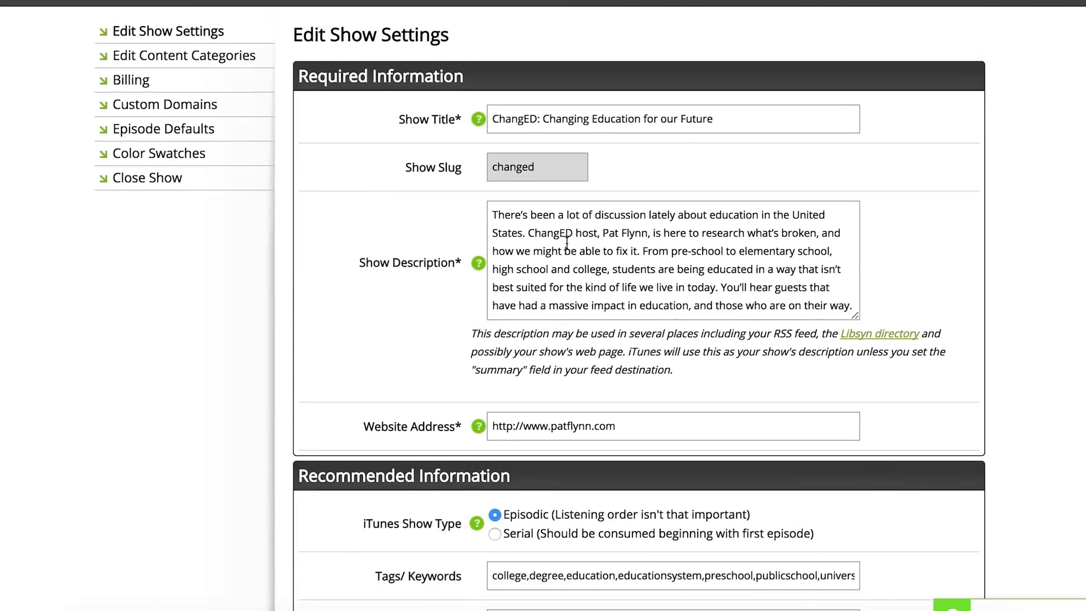
scroll(566, 242, "down", 2)
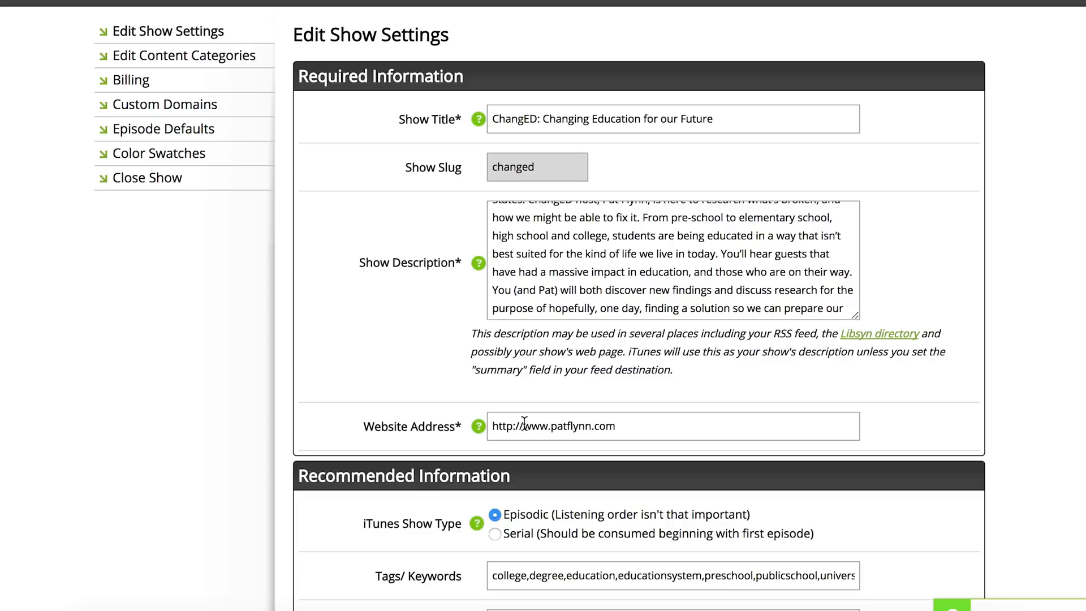
scroll(383, 328, "down", 5)
scroll(341, 355, "down", 1)
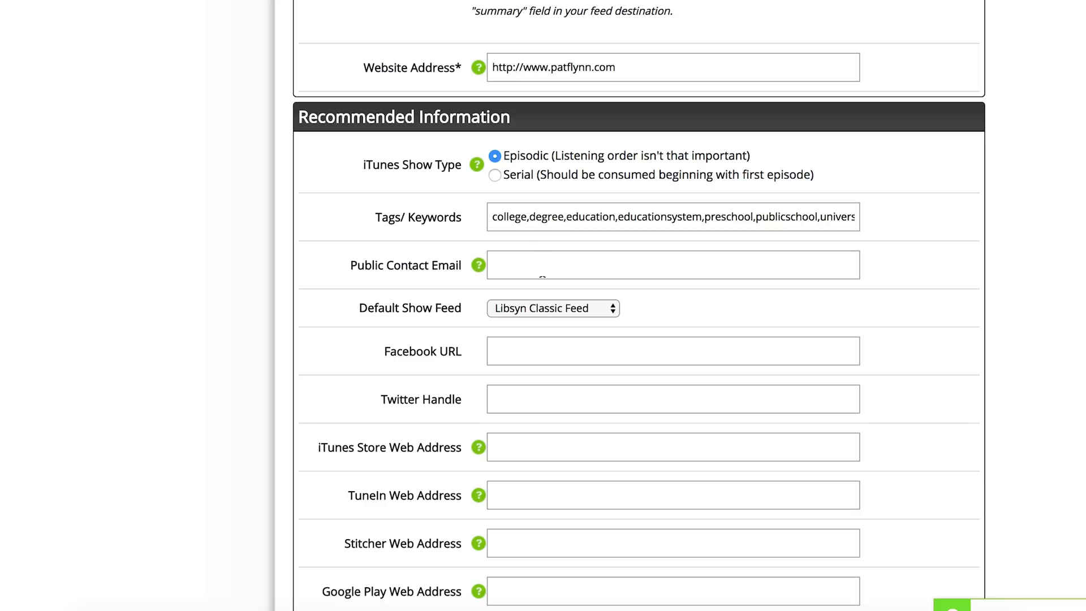
scroll(542, 275, "down", 1)
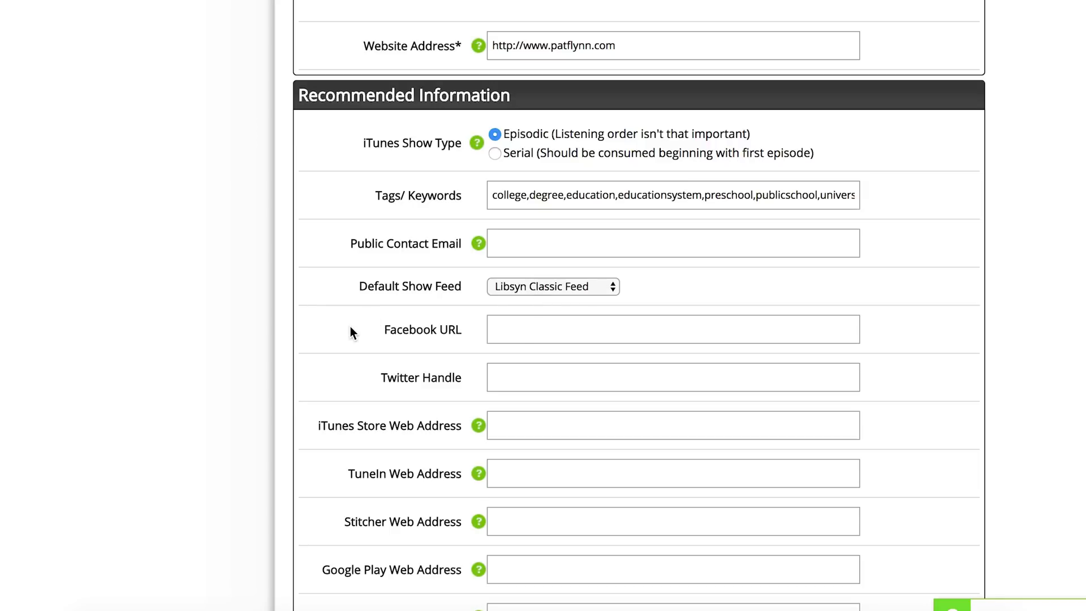
scroll(546, 341, "down", 1)
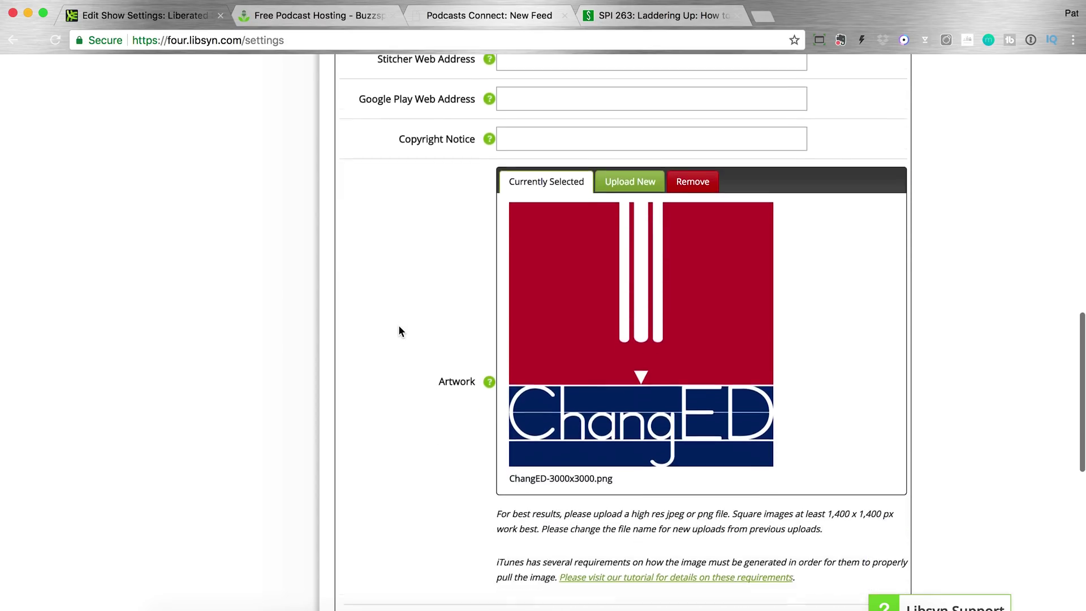
scroll(399, 331, "down", 1)
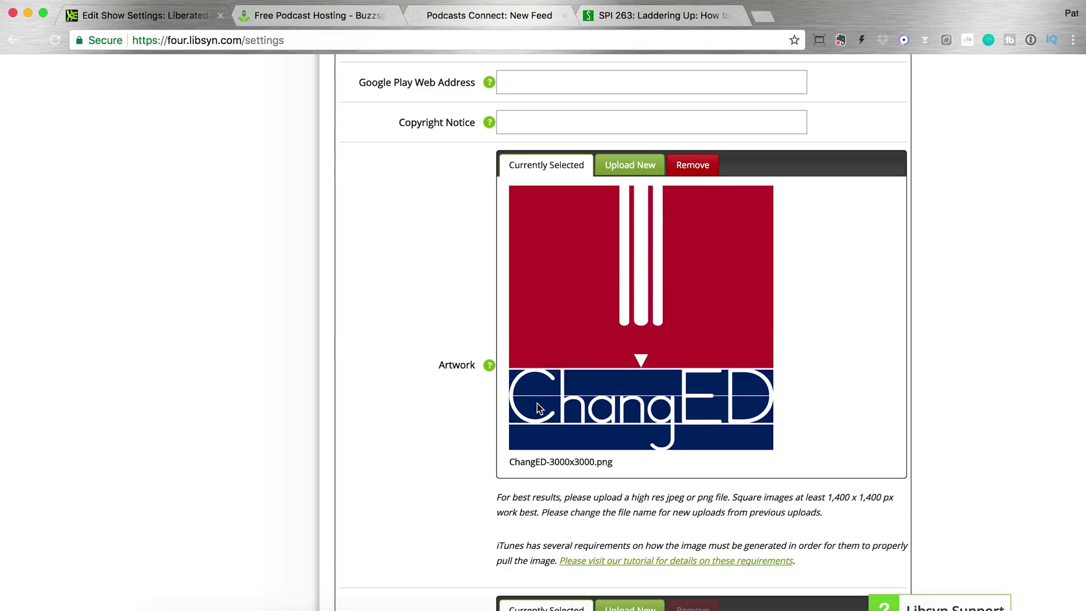
Save the ChangED show settings from the bottom of the form
scroll(840, 301, "down", 1)
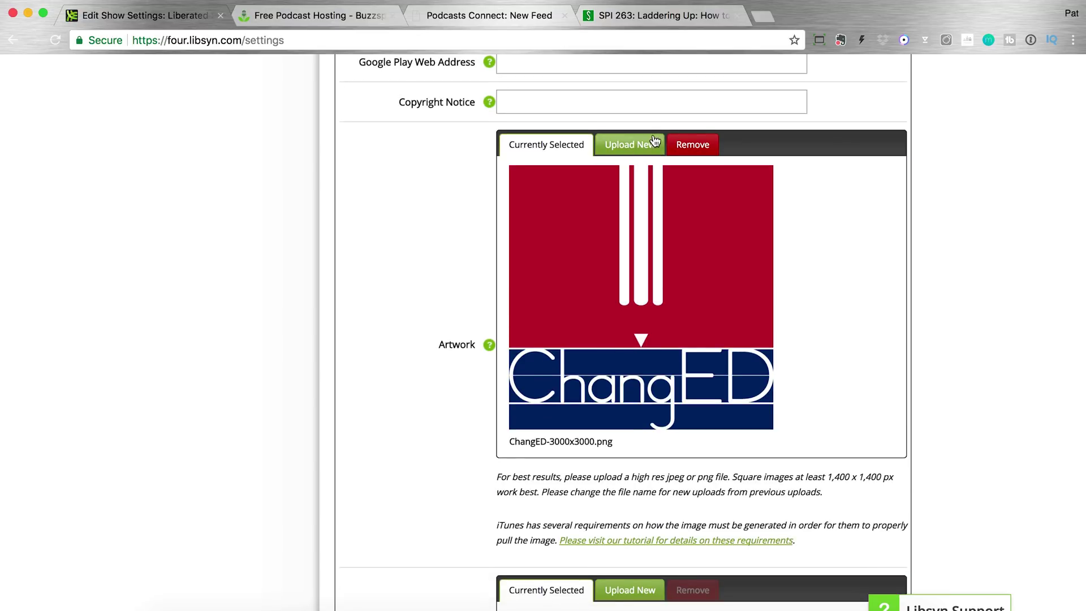
scroll(407, 282, "down", 6)
scroll(407, 282, "down", 2)
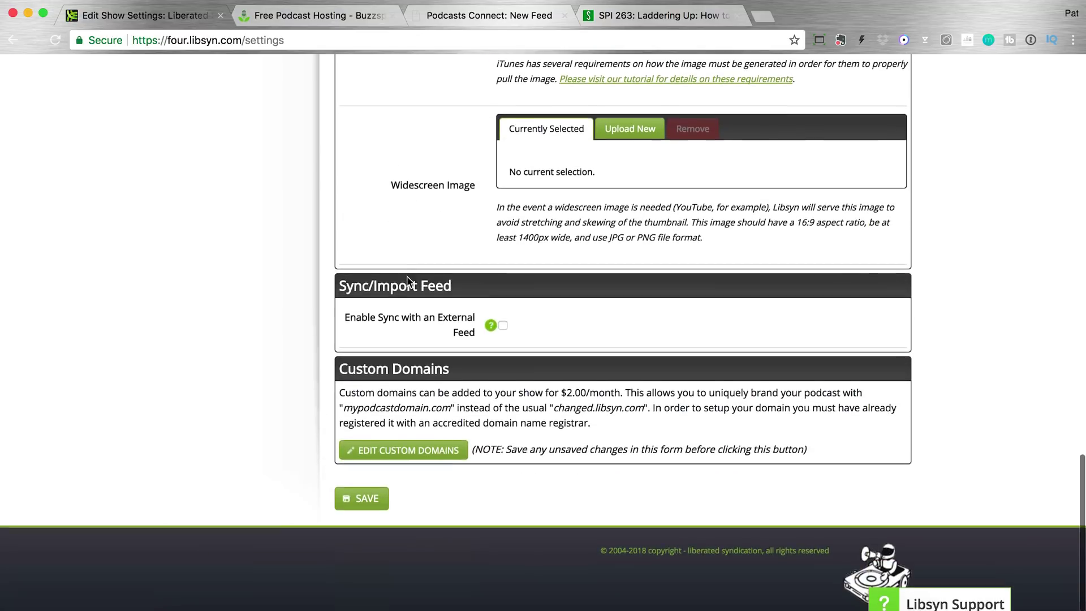
left_click(358, 508)
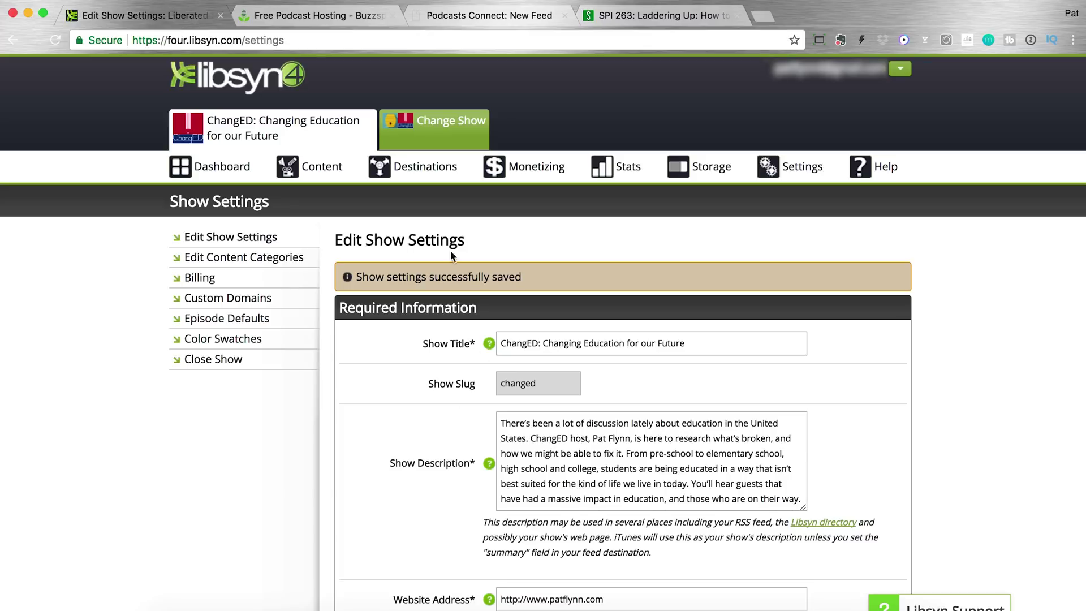
Edit the Libsyn Classic Feed from Destinations > Edit or View Existing
mouse_move(434, 178)
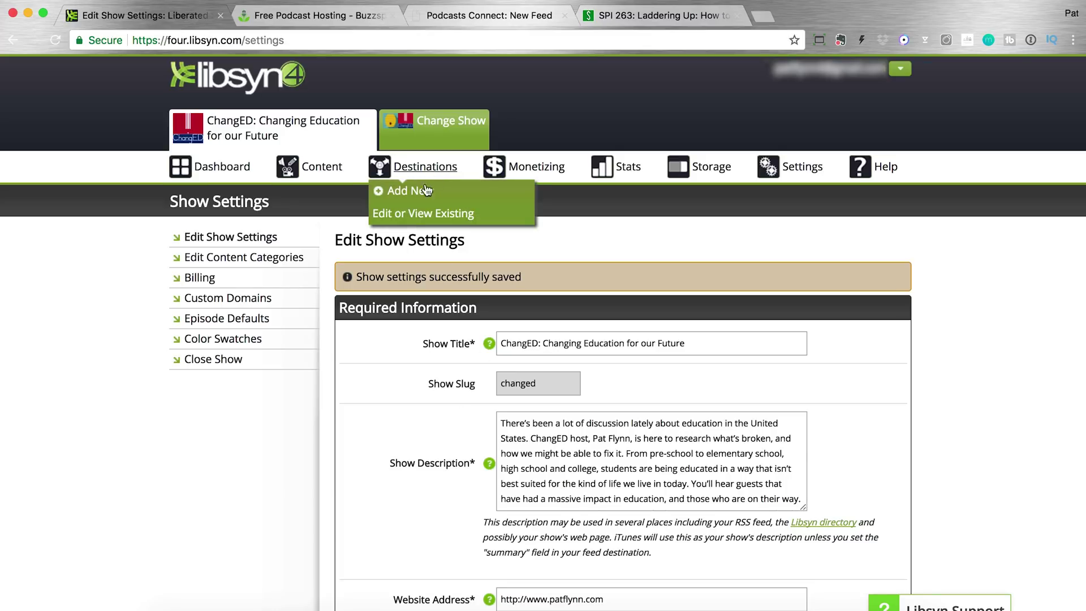
left_click(419, 215)
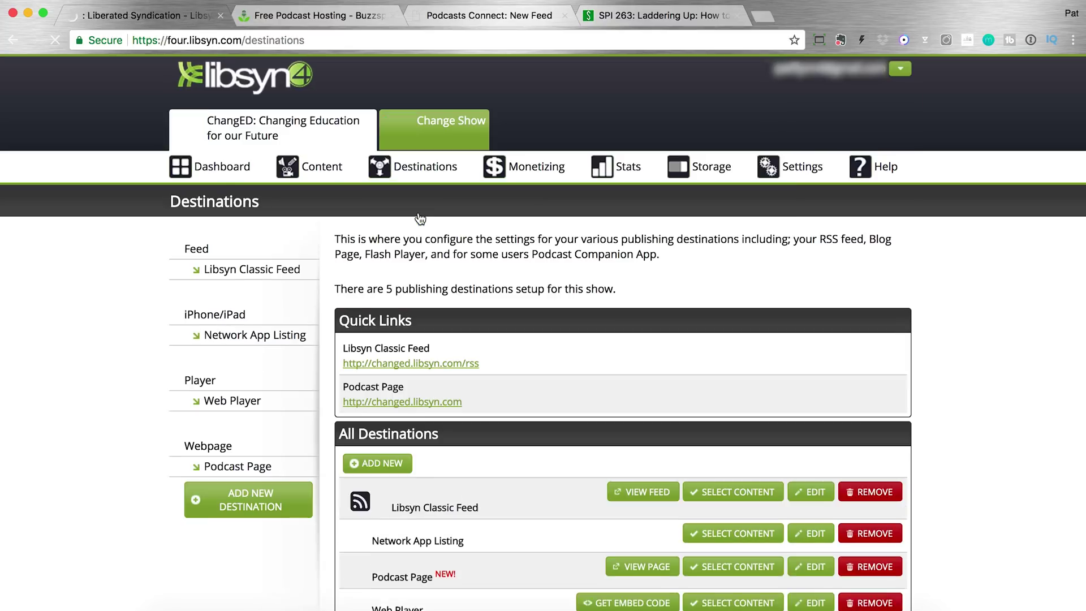
scroll(594, 260, "down", 3)
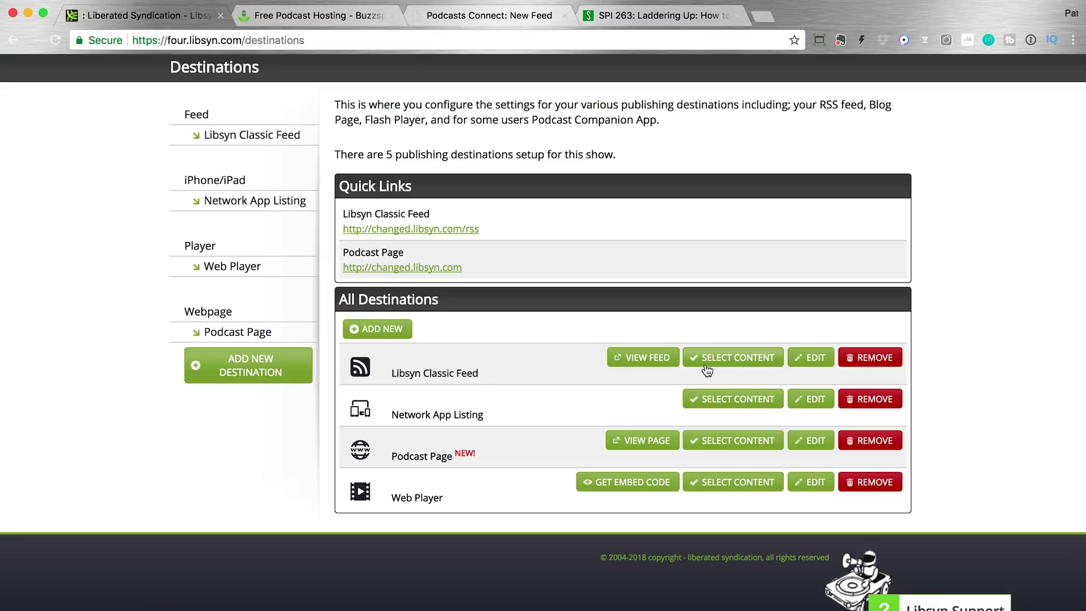
left_click(821, 362)
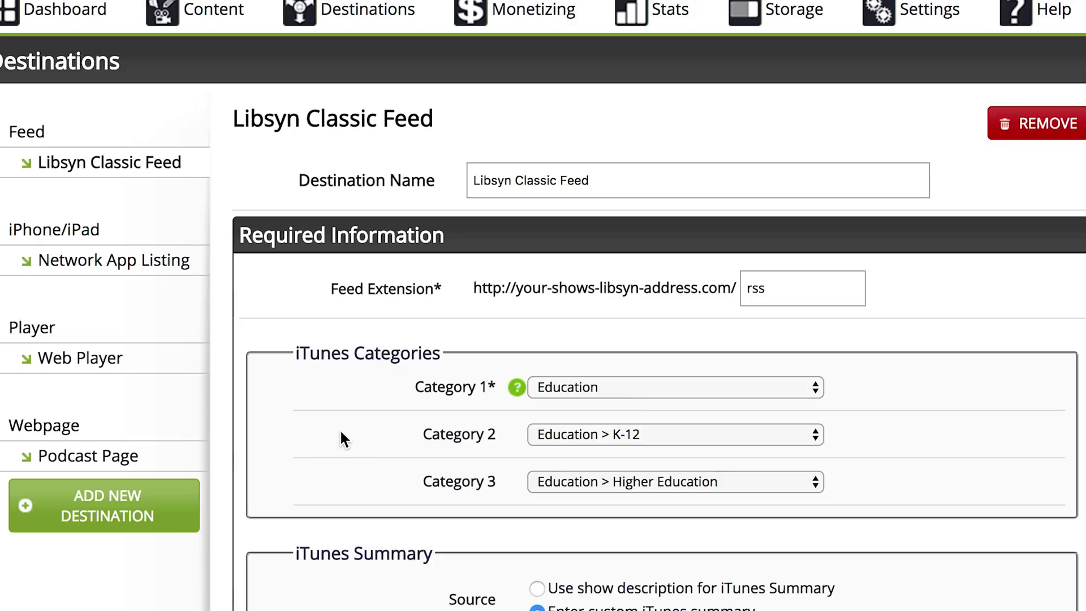
scroll(341, 432, "down", 5)
scroll(306, 399, "down", 3)
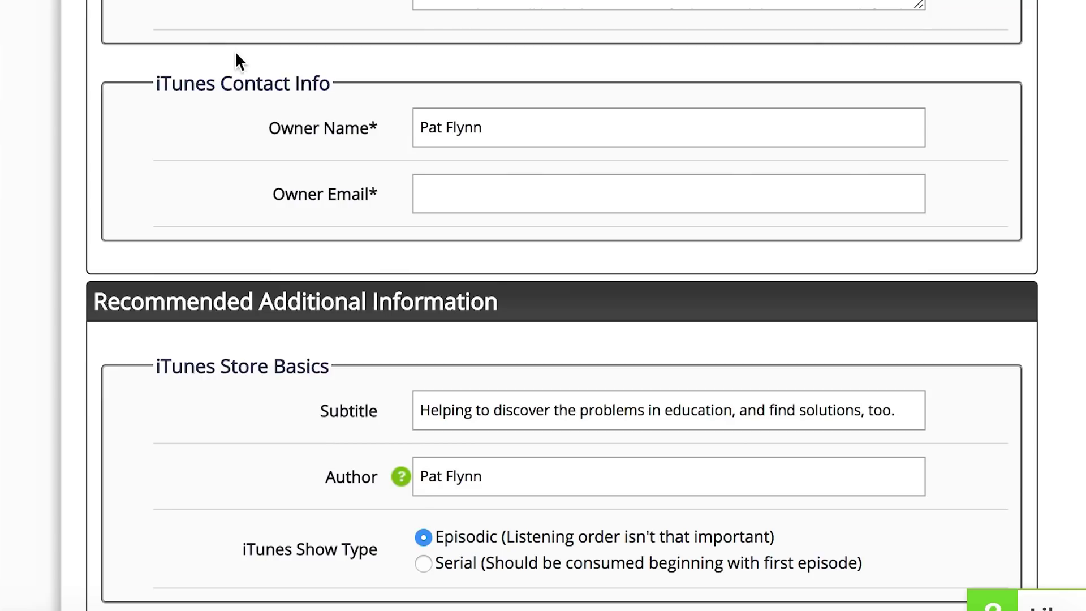
left_click(484, 128)
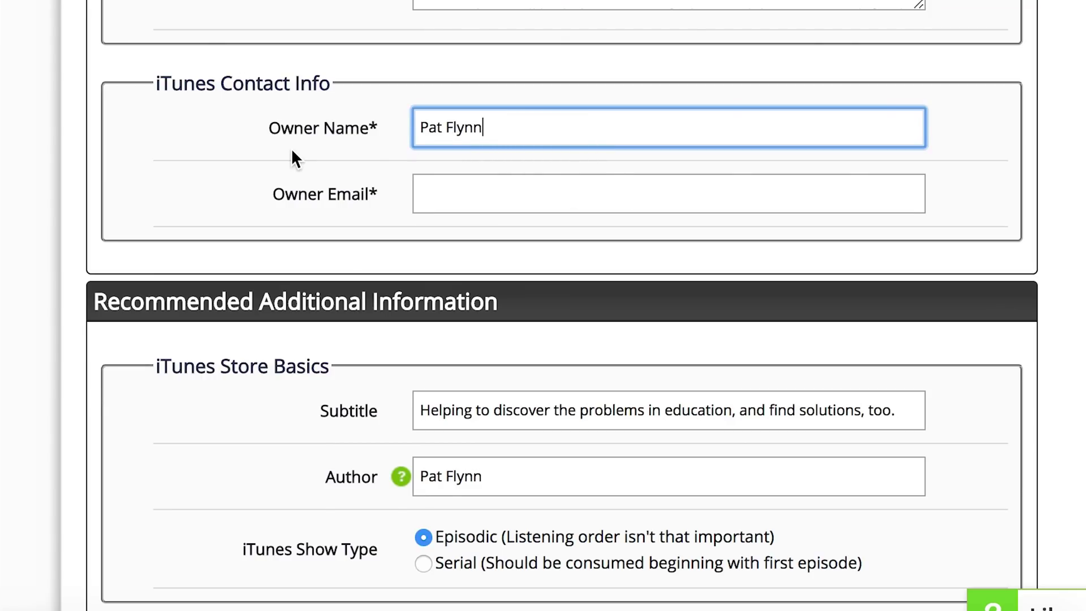
scroll(292, 151, "down", 6)
left_click(519, 151)
left_click_drag(519, 152, 417, 151)
mouse_move(413, 154)
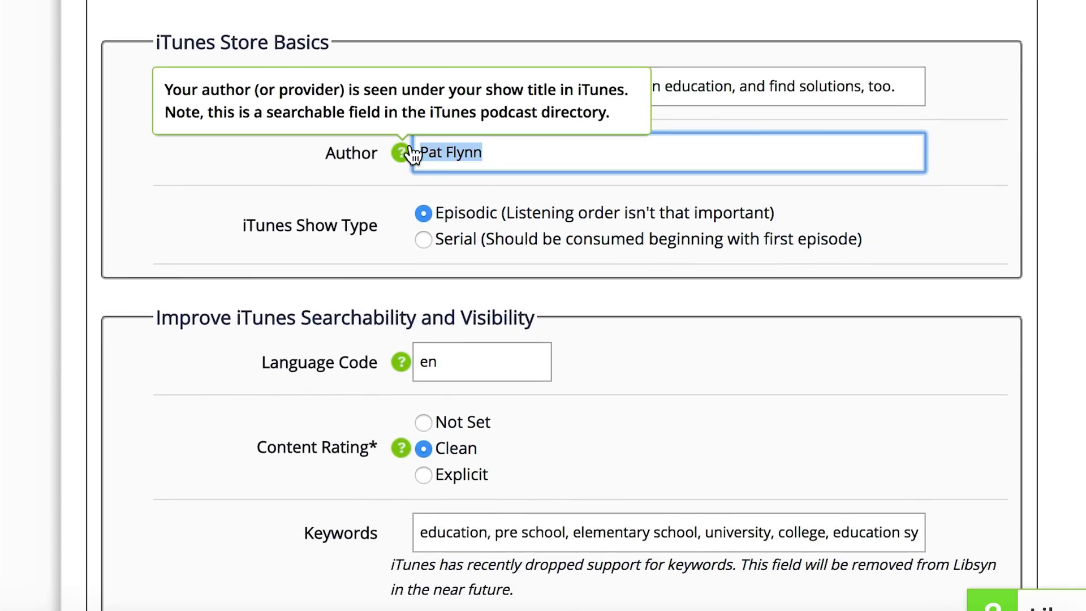
left_click(544, 151)
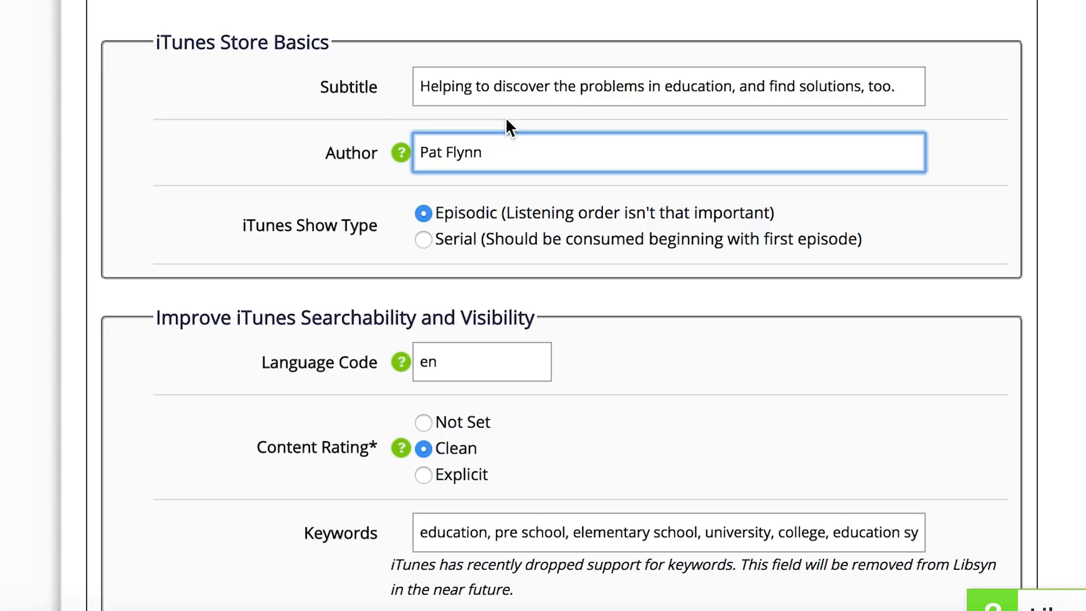
left_click_drag(419, 86, 838, 112)
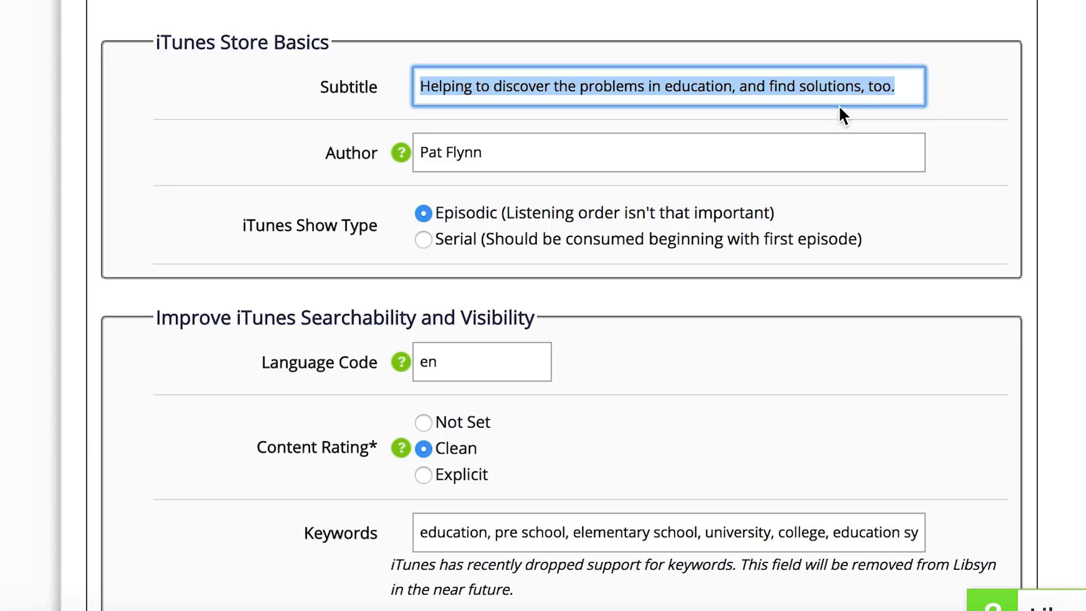
left_click(908, 81)
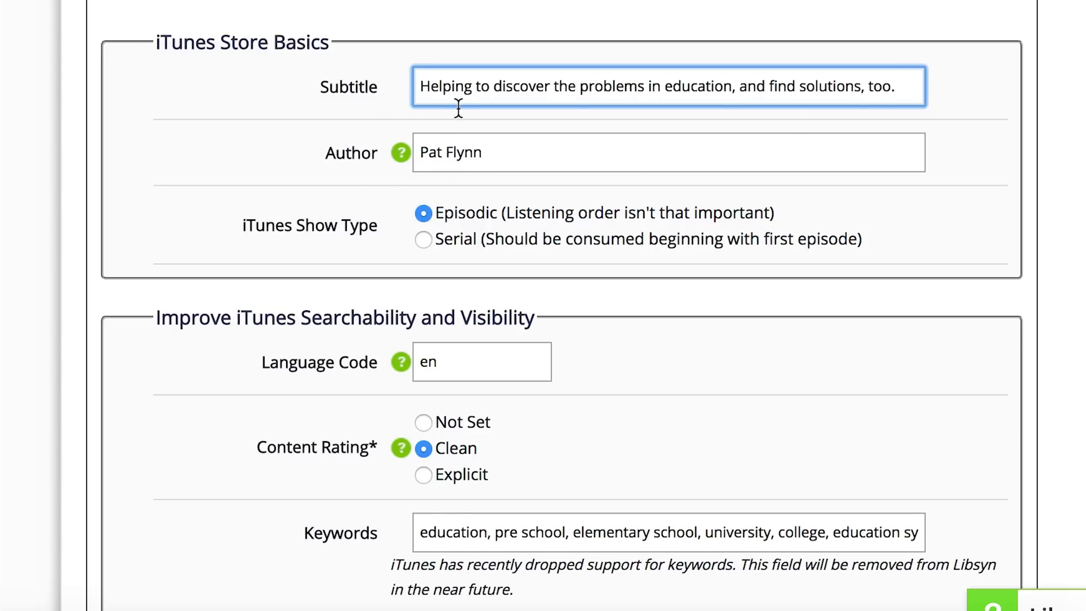
scroll(450, 135, "down", 3)
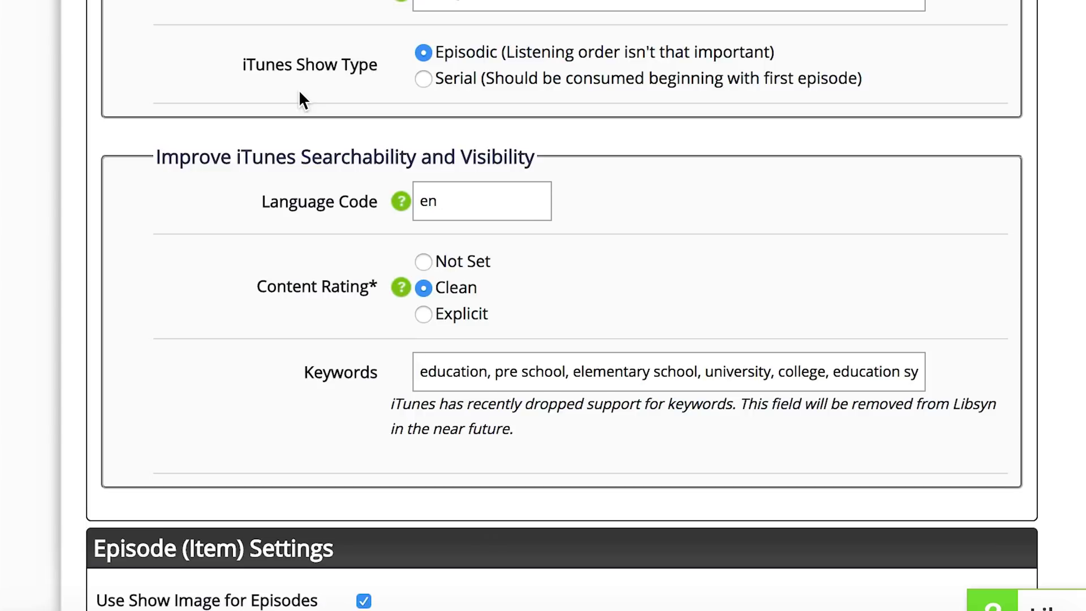
scroll(300, 98, "down", 3)
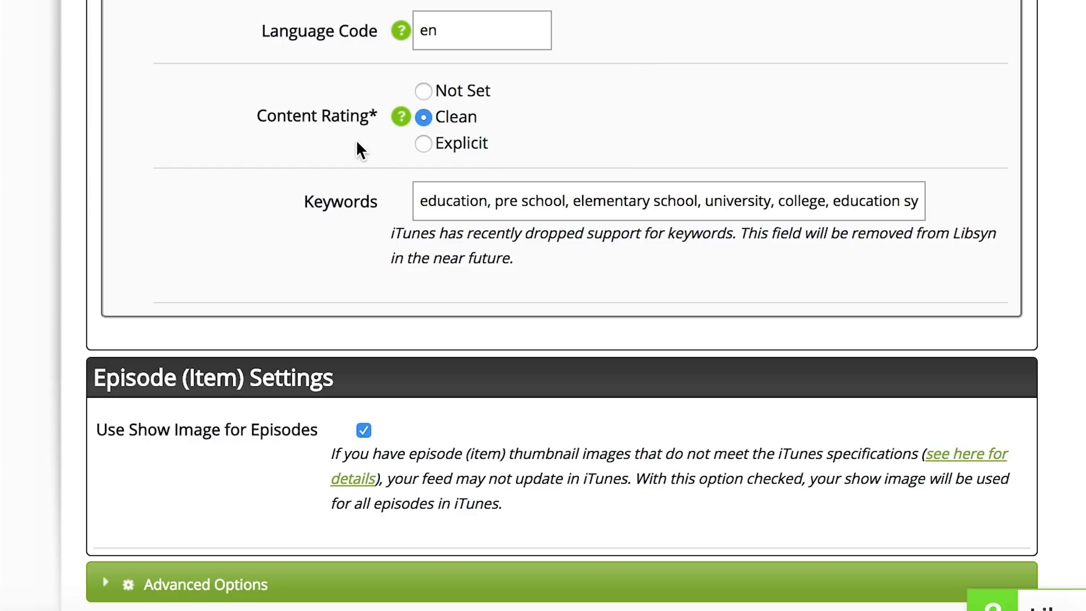
scroll(357, 146, "down", 3)
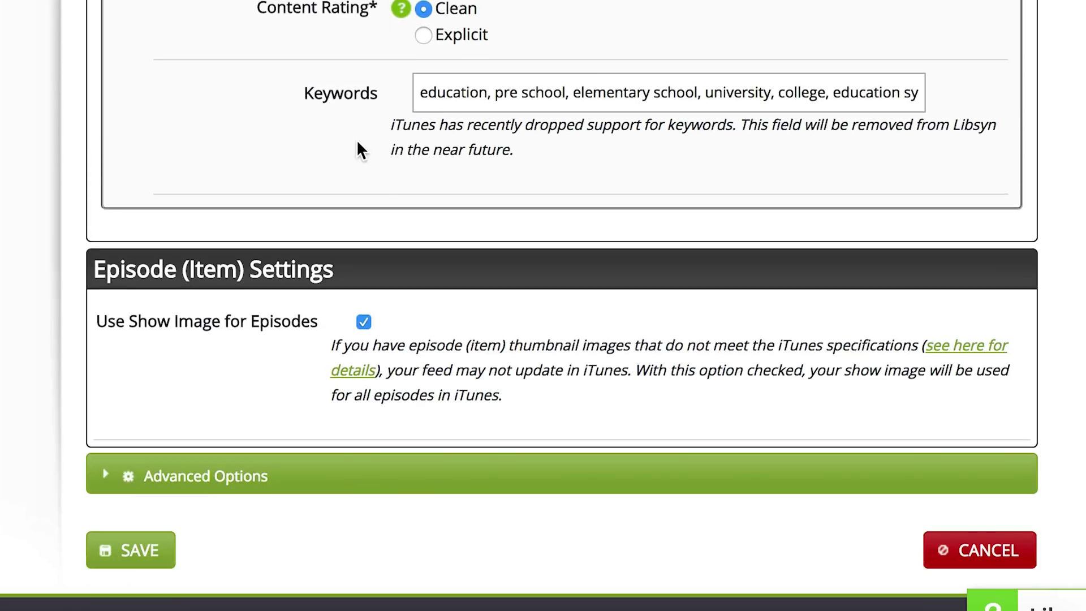
scroll(202, 146, "down", 3)
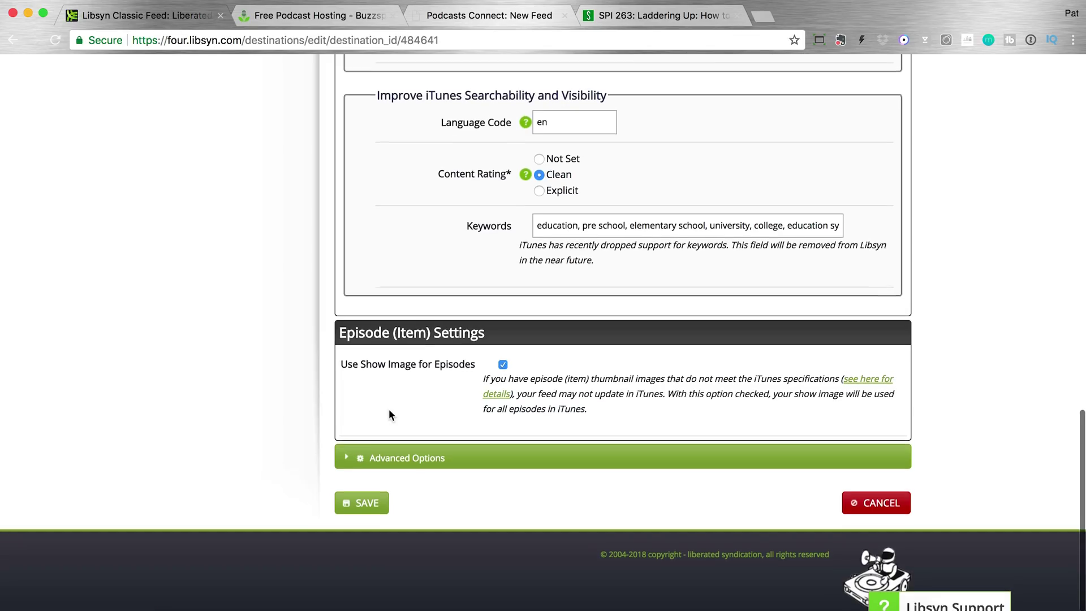
Expand the Classic Feed's Advanced Options and save the feed settings
left_click(360, 460)
scroll(415, 328, "down", 3)
scroll(415, 319, "down", 6)
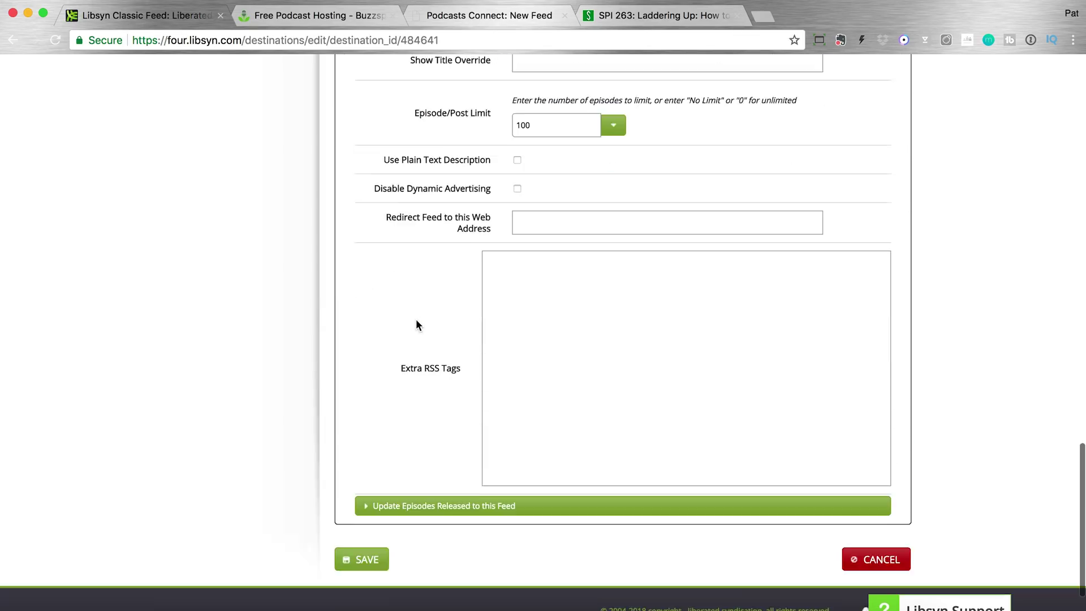
left_click(365, 506)
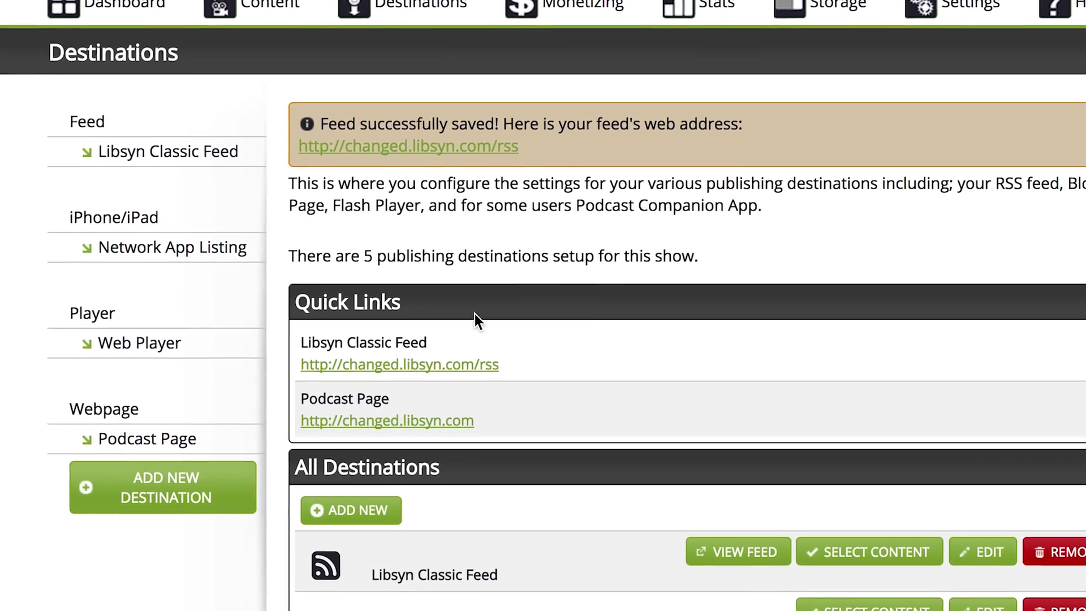
left_click_drag(518, 361, 295, 361)
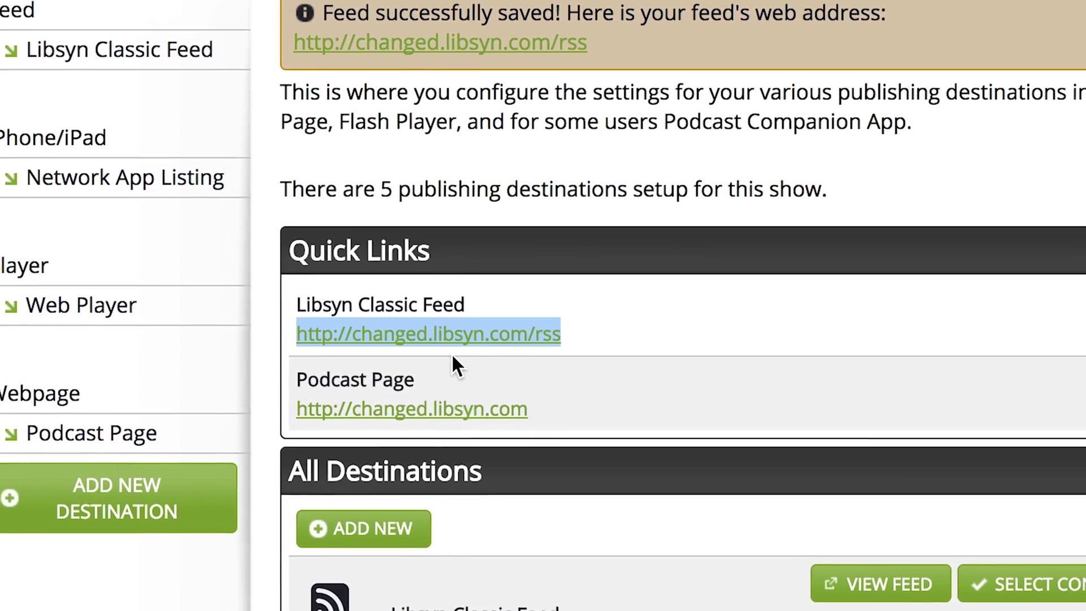
left_click(603, 317)
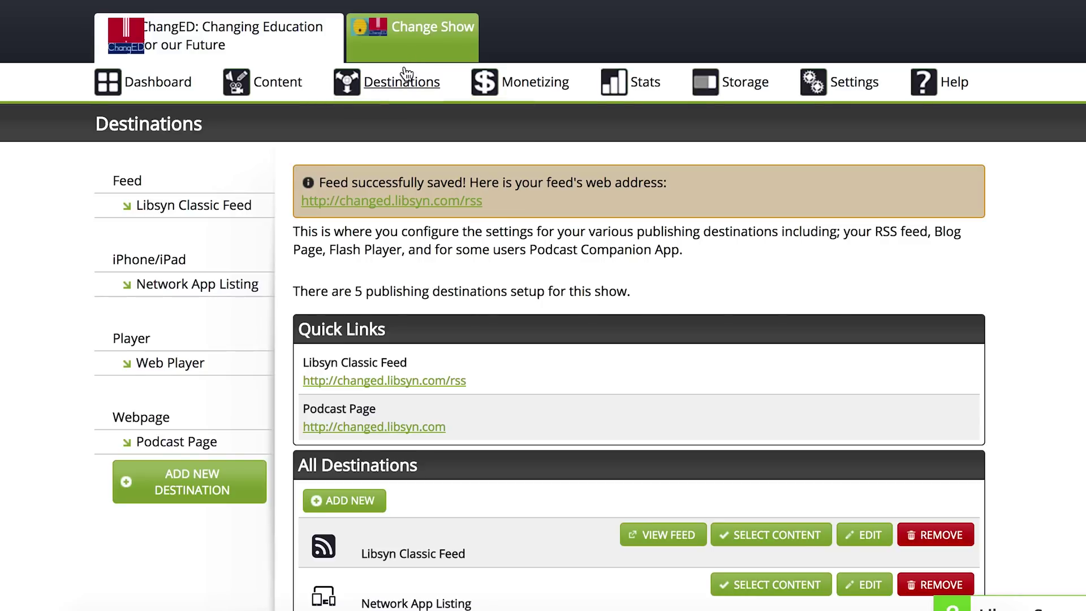
mouse_move(406, 73)
mouse_move(275, 85)
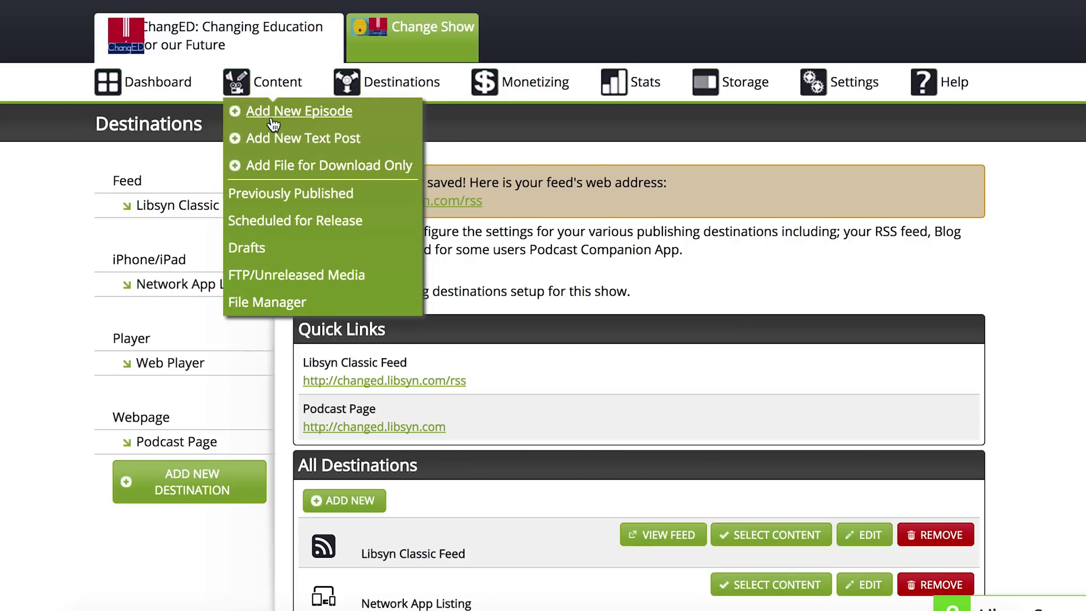
Add a new episode and upload 'Podcast Episode Title Goes Here - FINAL.mp3' from the hard drive
left_click(272, 114)
scroll(272, 123, "down", 3)
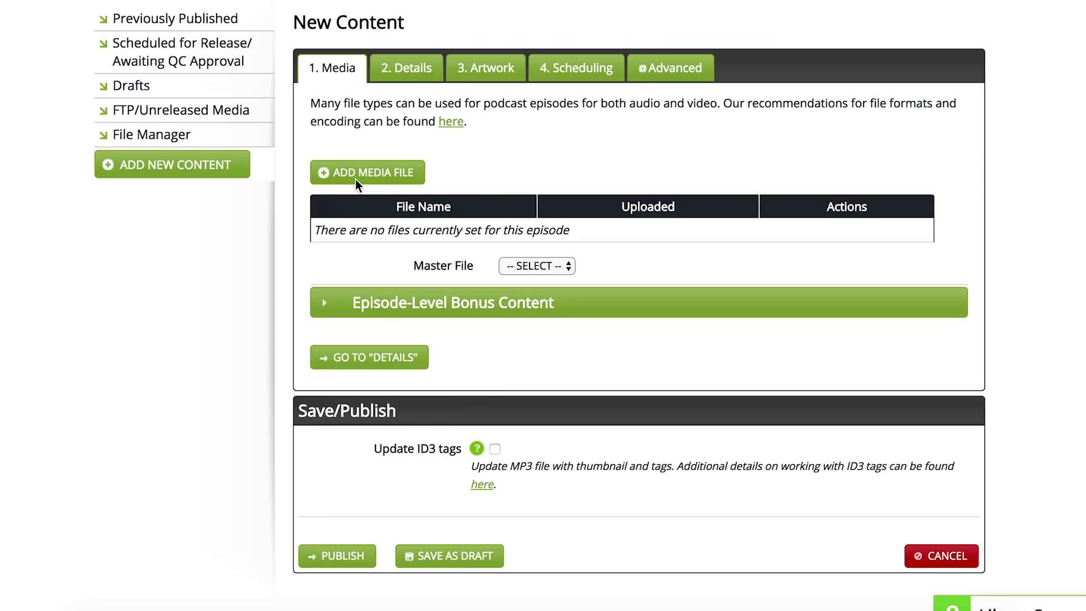
left_click(365, 172)
left_click(502, 201)
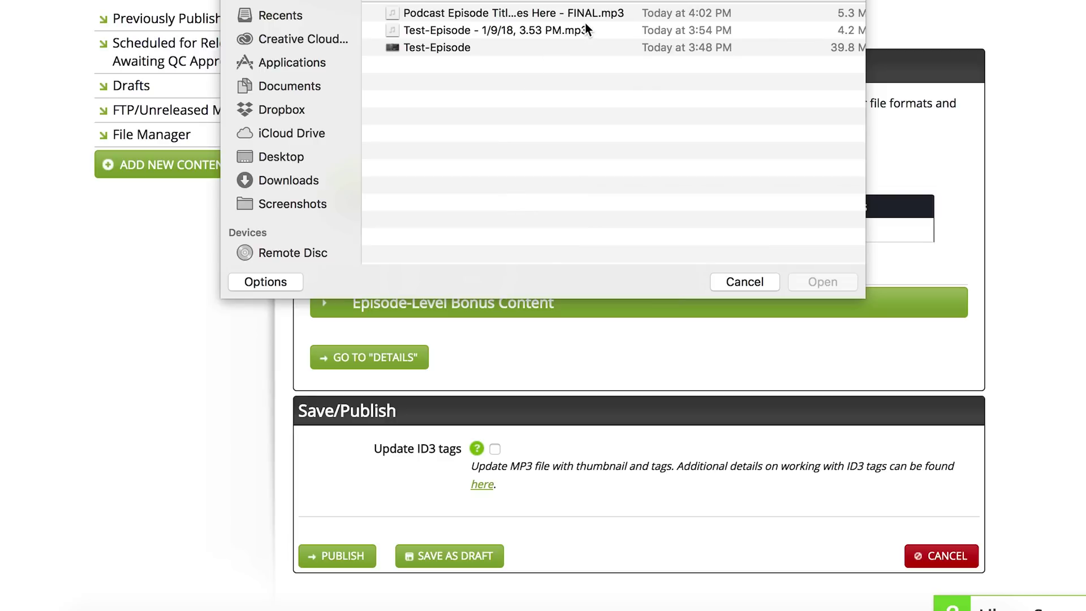
left_click(586, 19)
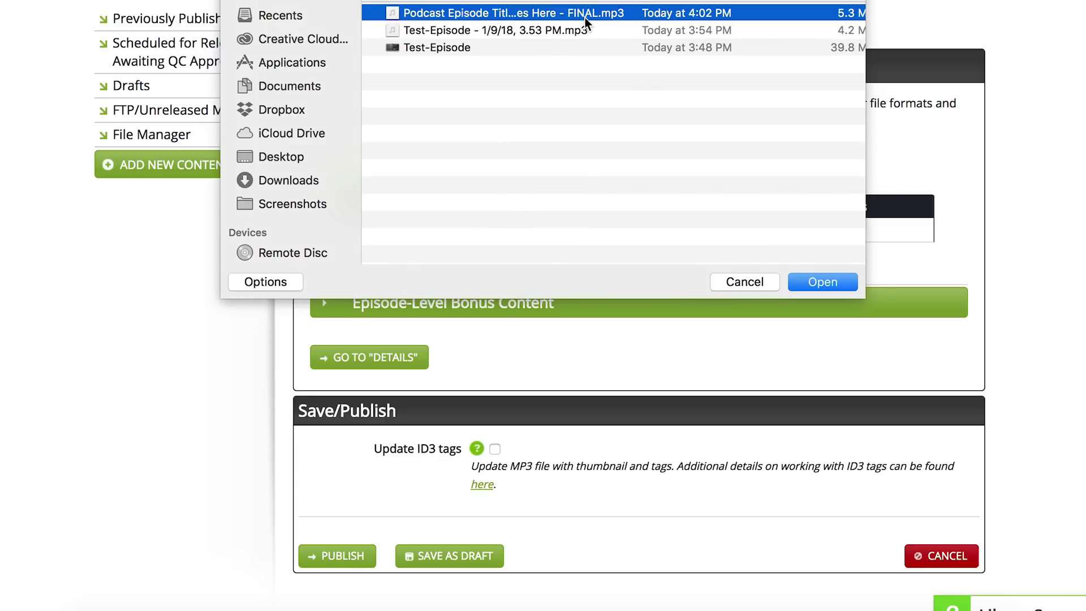
left_click(840, 286)
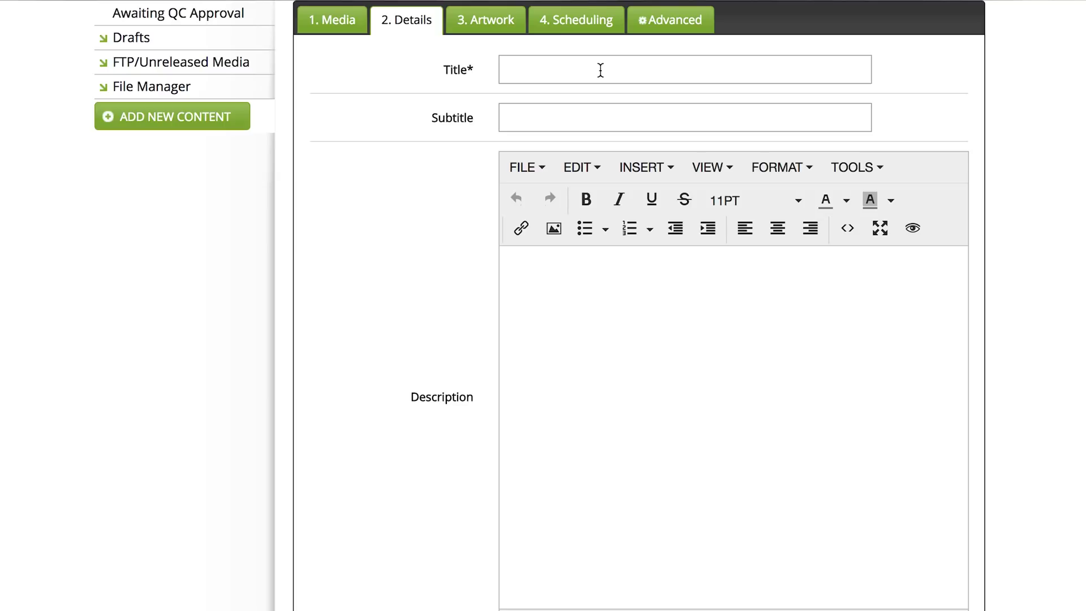
scroll(643, 260, "down", 8)
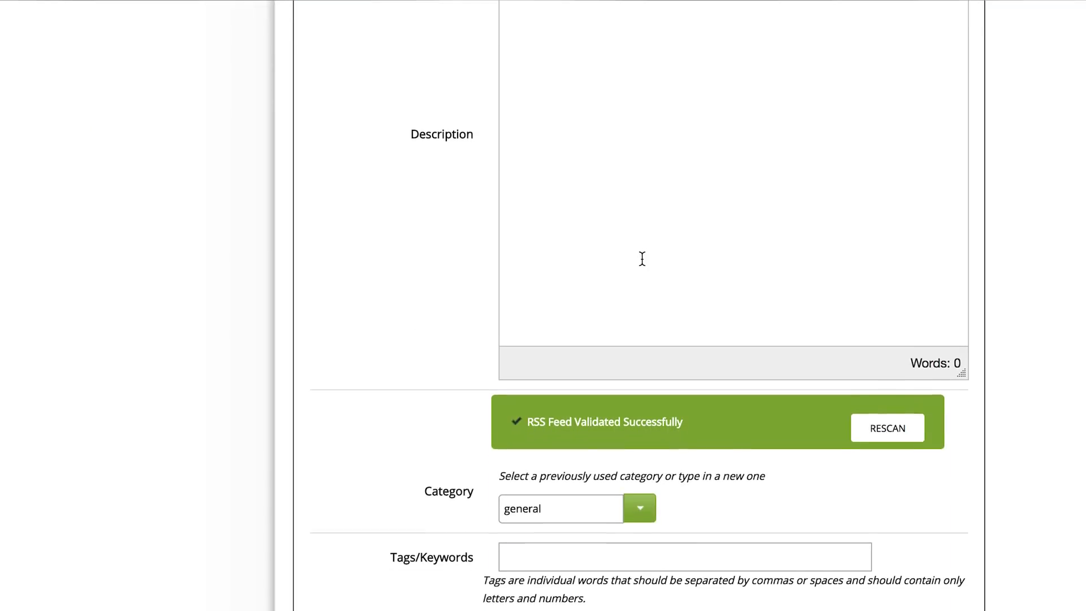
scroll(643, 259, "down", 10)
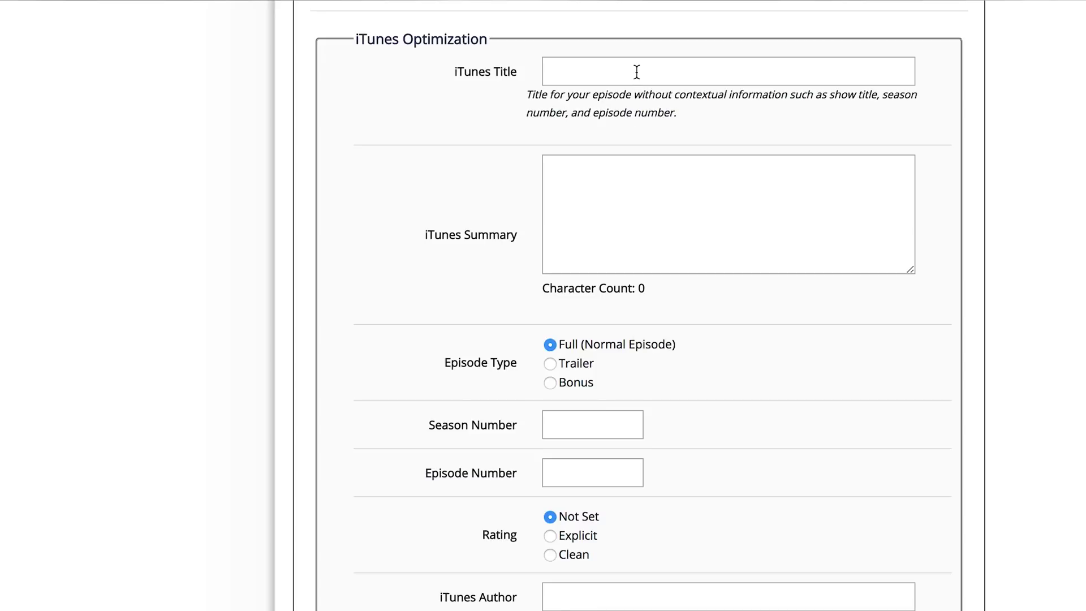
scroll(634, 124, "down", 1)
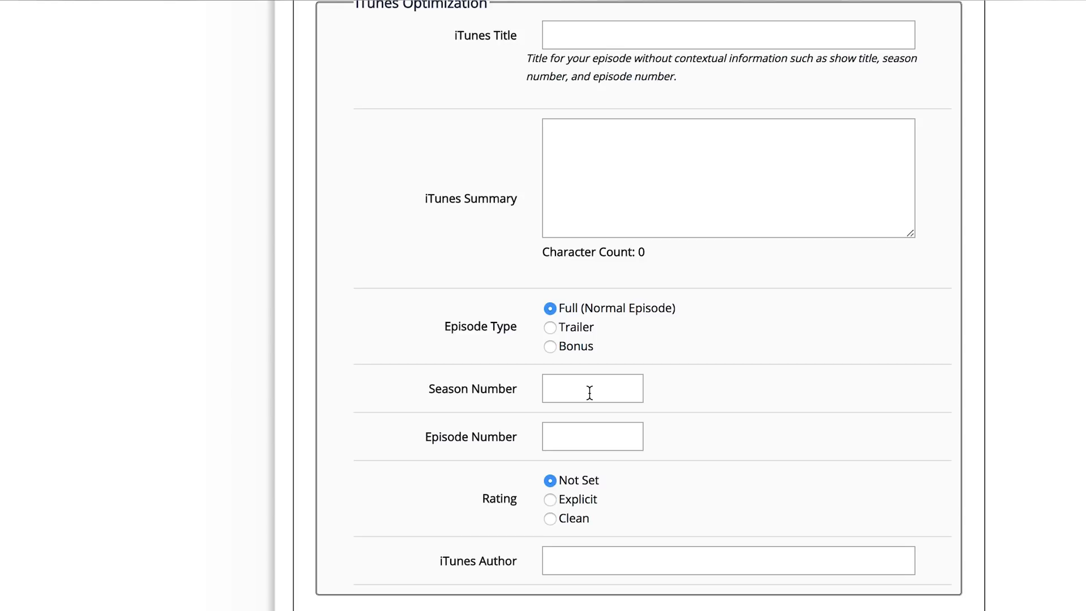
left_click(575, 441)
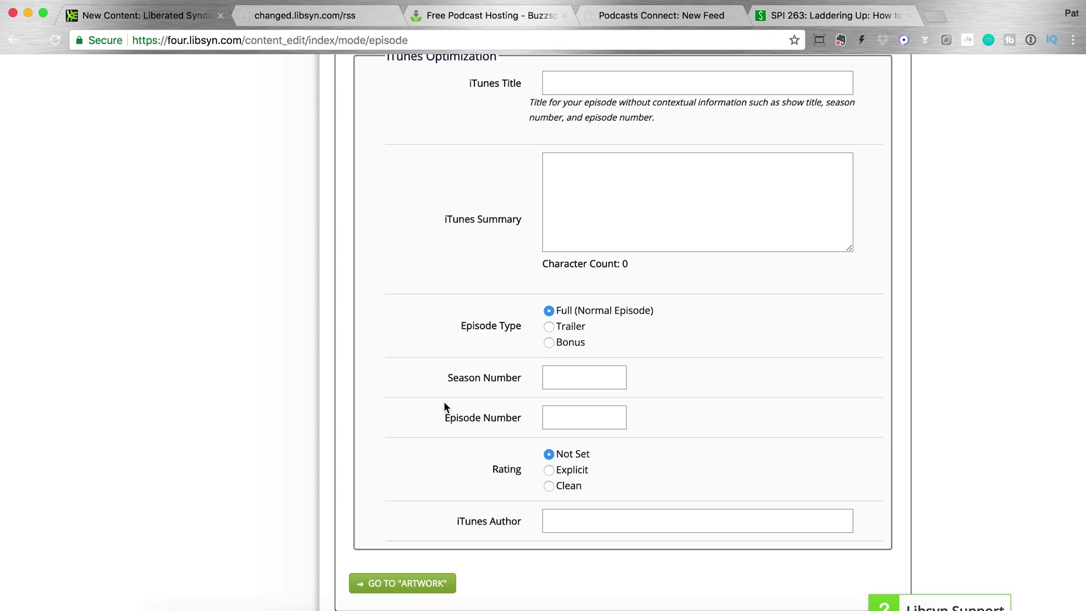
Advance the new episode past Artwork to its Scheduling step
scroll(444, 408, "down", 2)
scroll(442, 410, "down", 2)
left_click(414, 497)
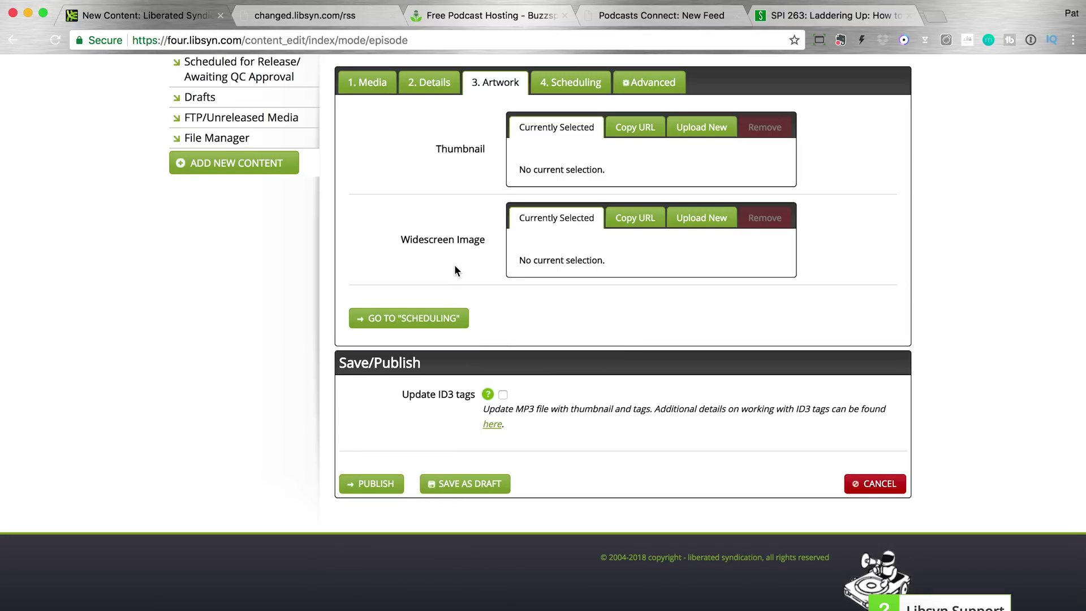
left_click(444, 322)
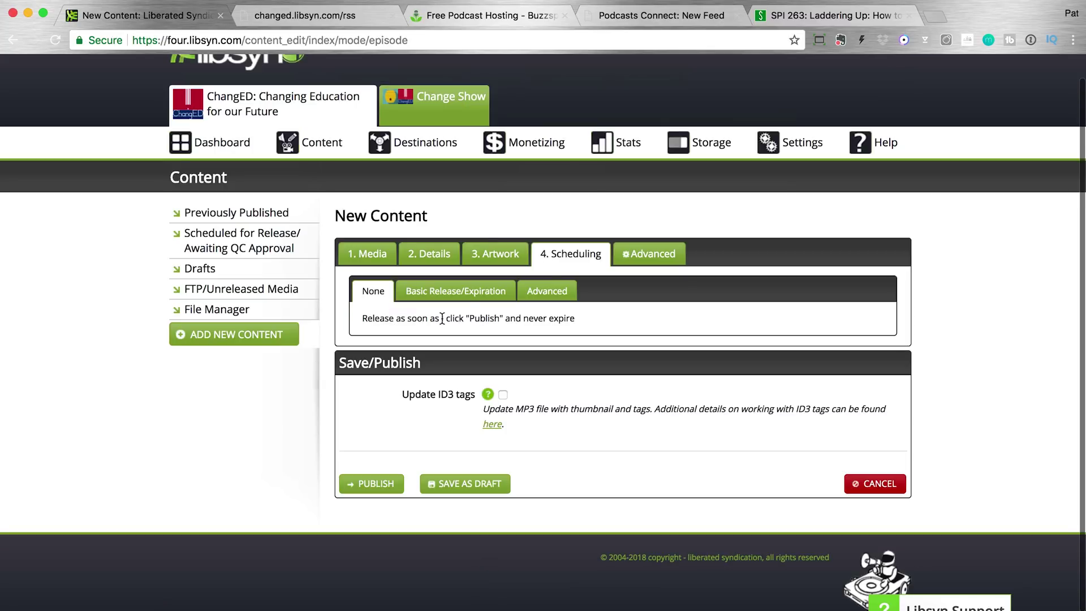